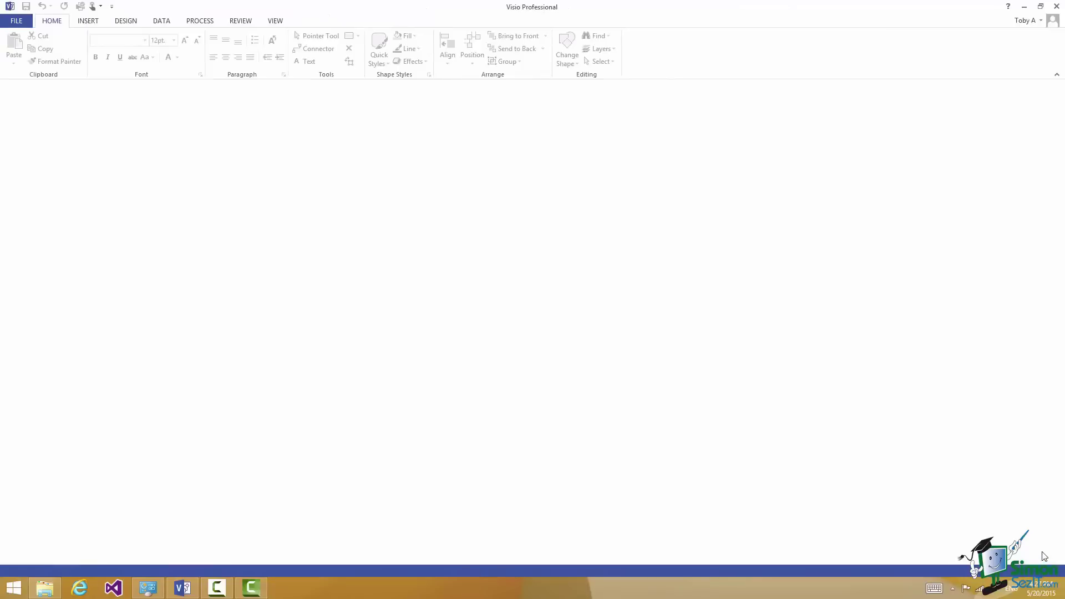
Create a new drawing from the Organization Chart template using Metric Units
click(25, 20)
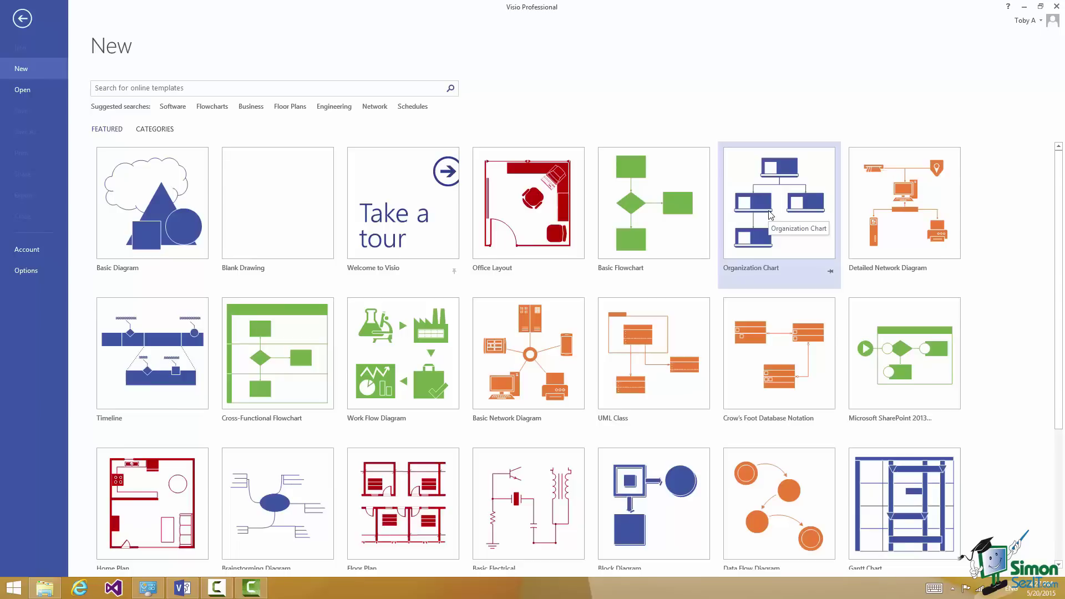
click(770, 216)
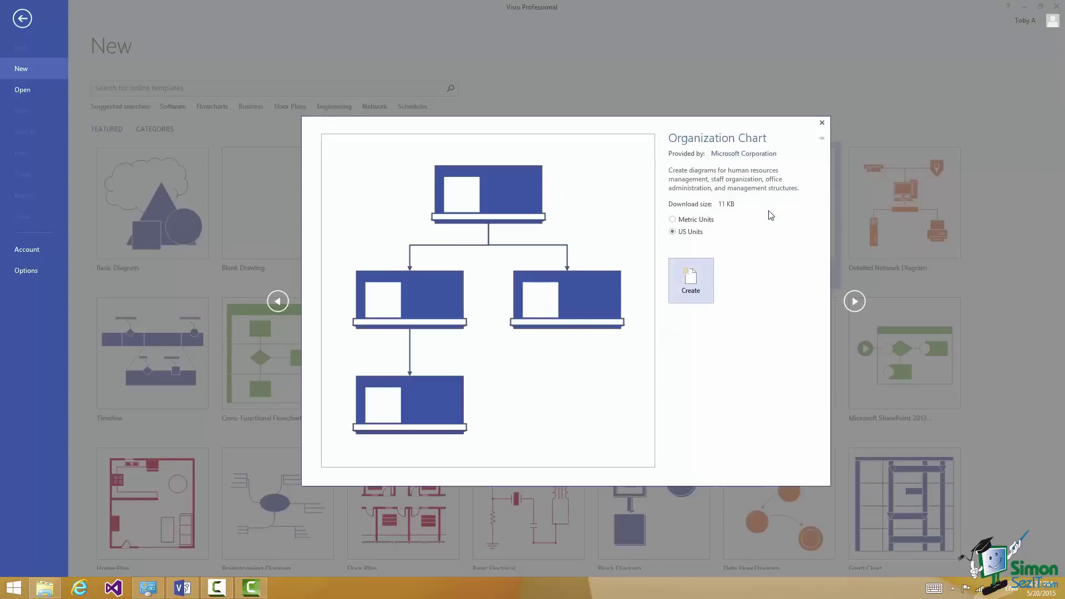
click(672, 220)
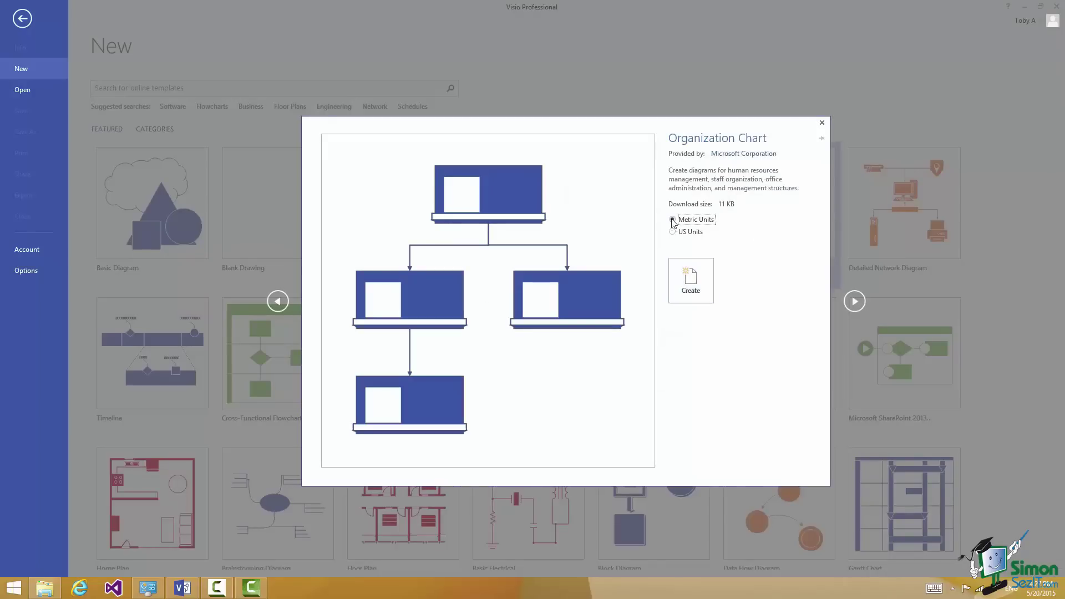
click(688, 282)
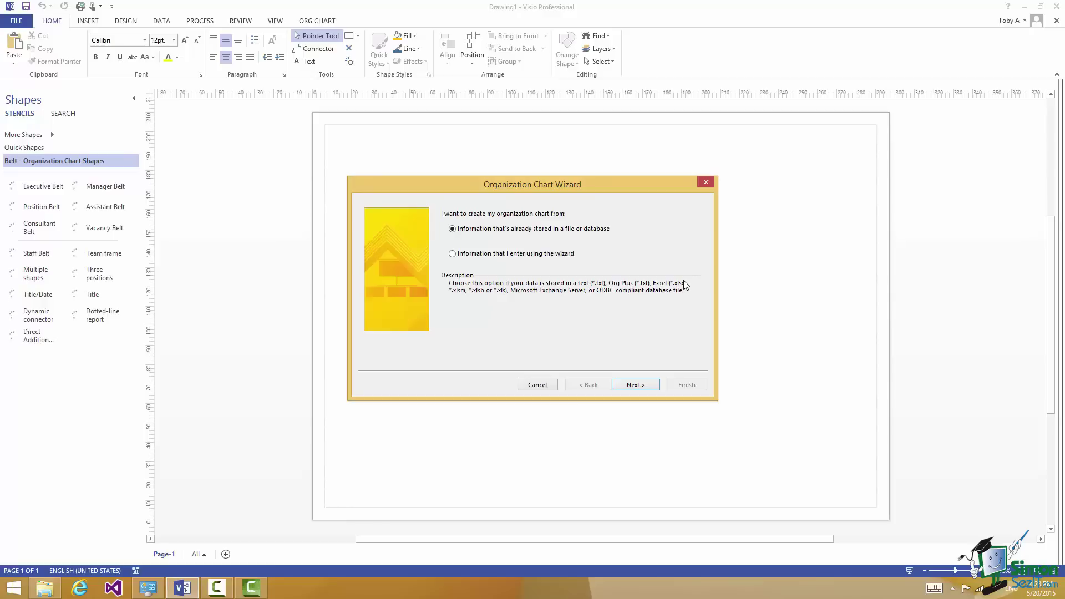
Cancel the Organization Chart Wizard to build the chart manually on the empty page
click(537, 385)
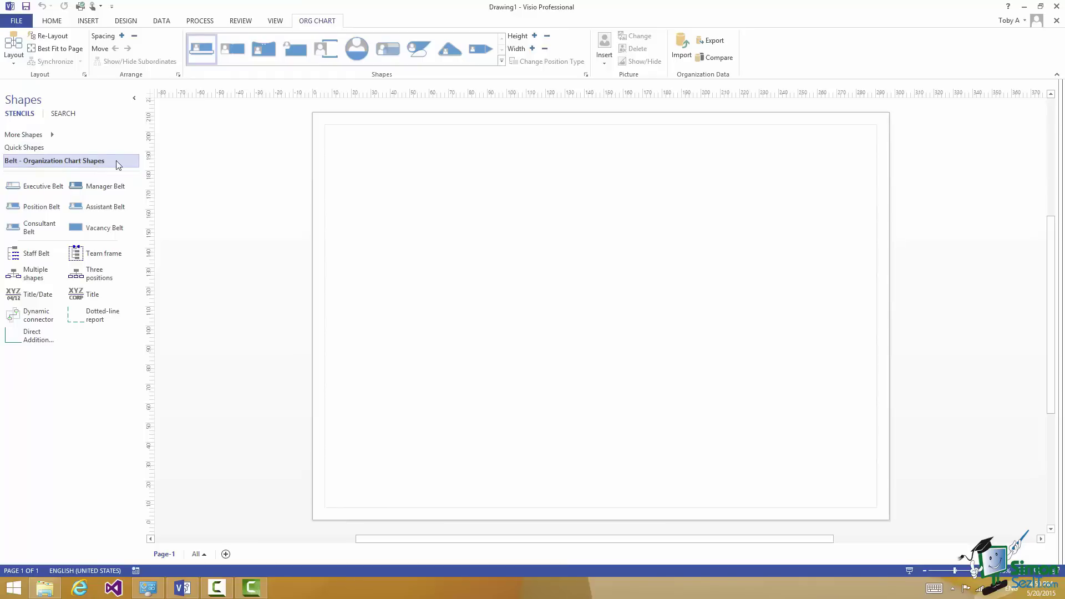
click(232, 49)
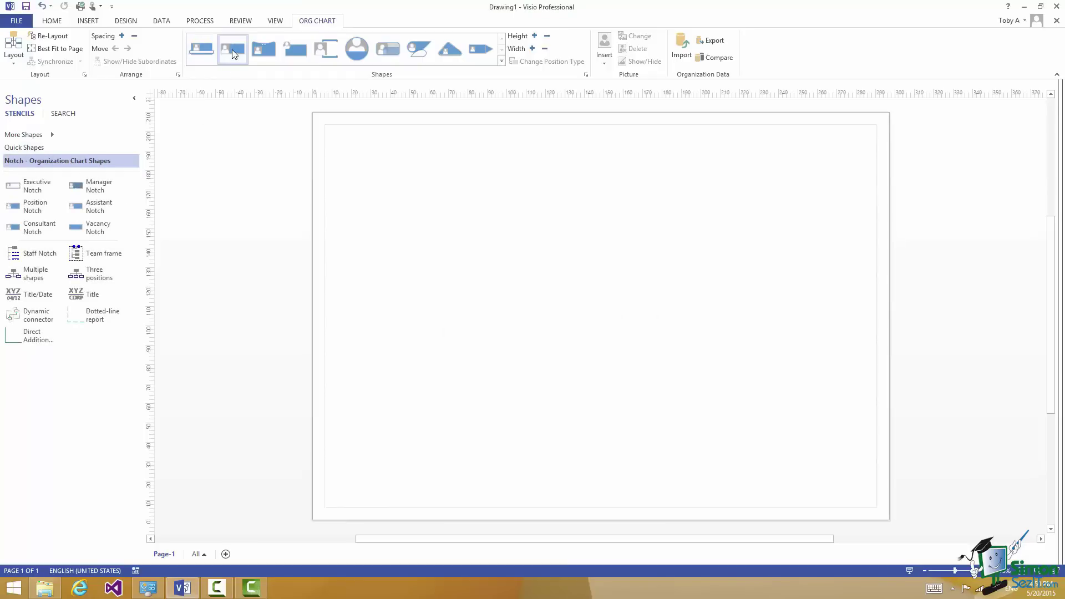
click(201, 50)
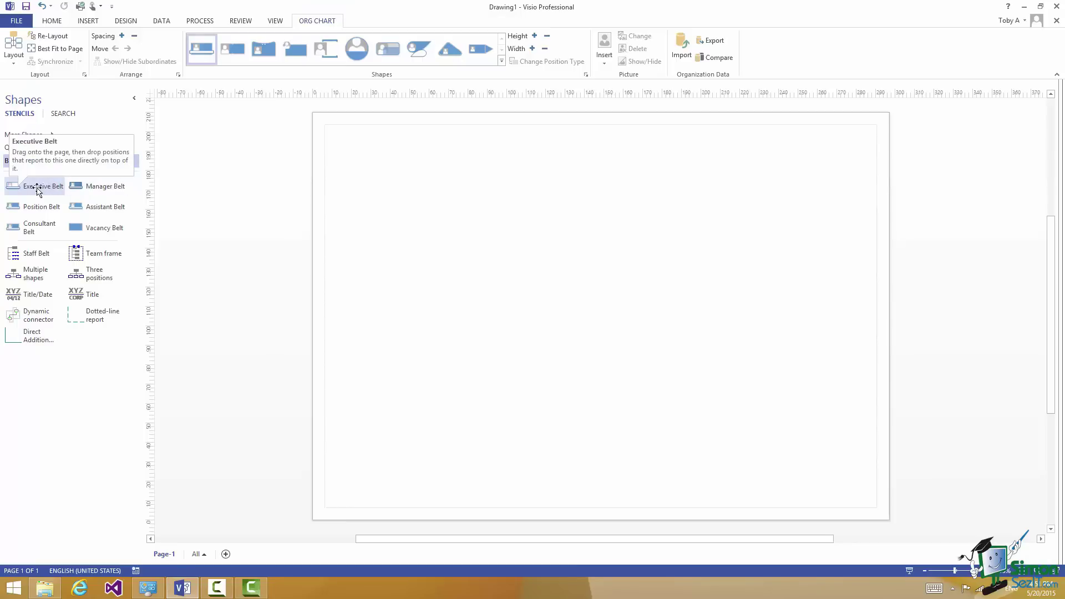
Place an Executive Belt box titled CEO and enter the executive's name
drag(37, 190, 594, 183)
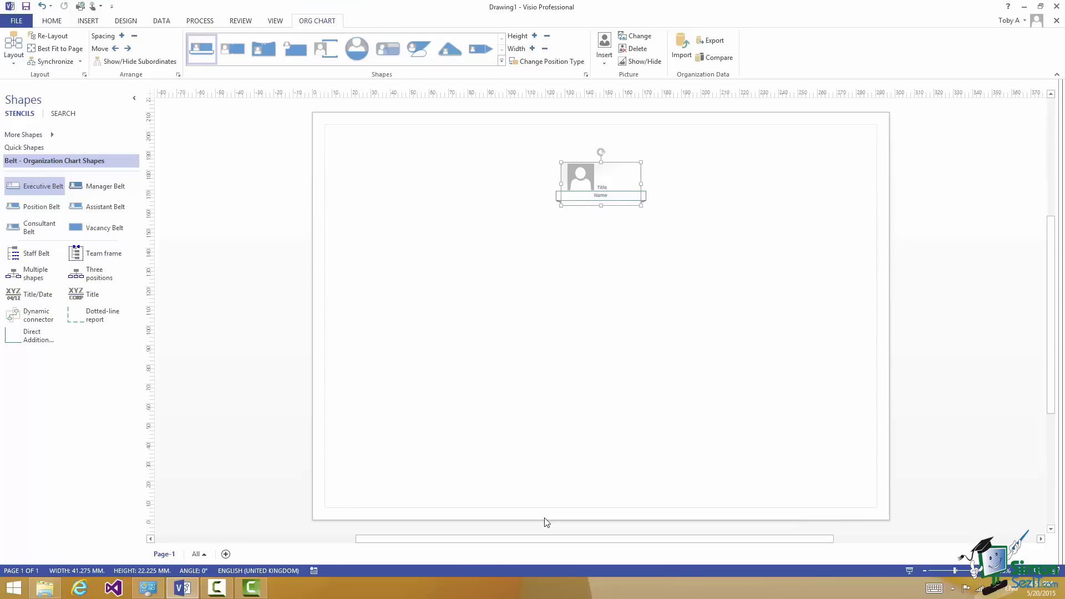
text(CEO)
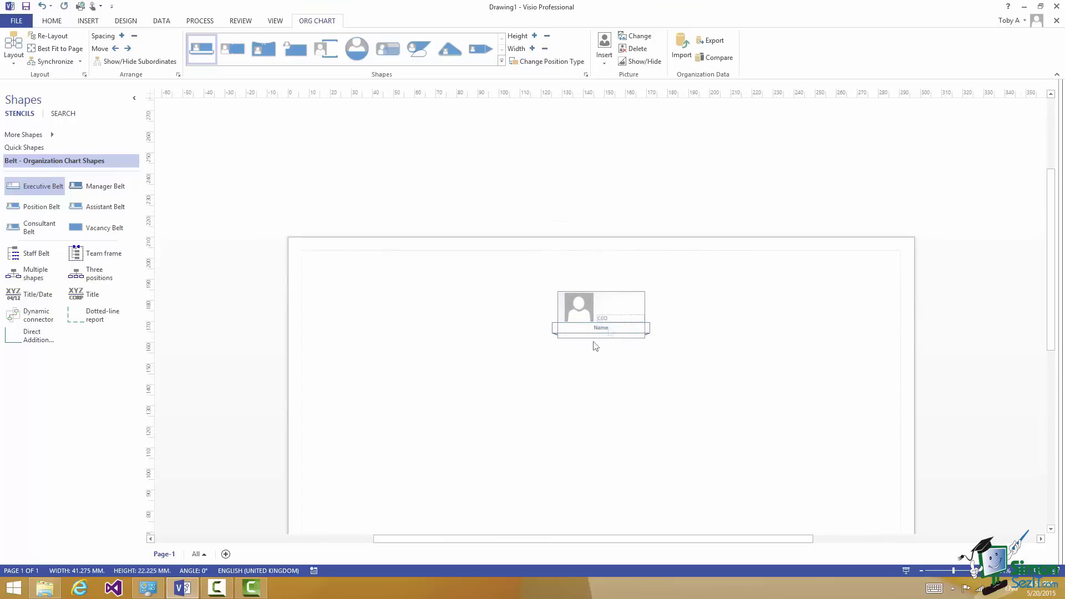
click(609, 328)
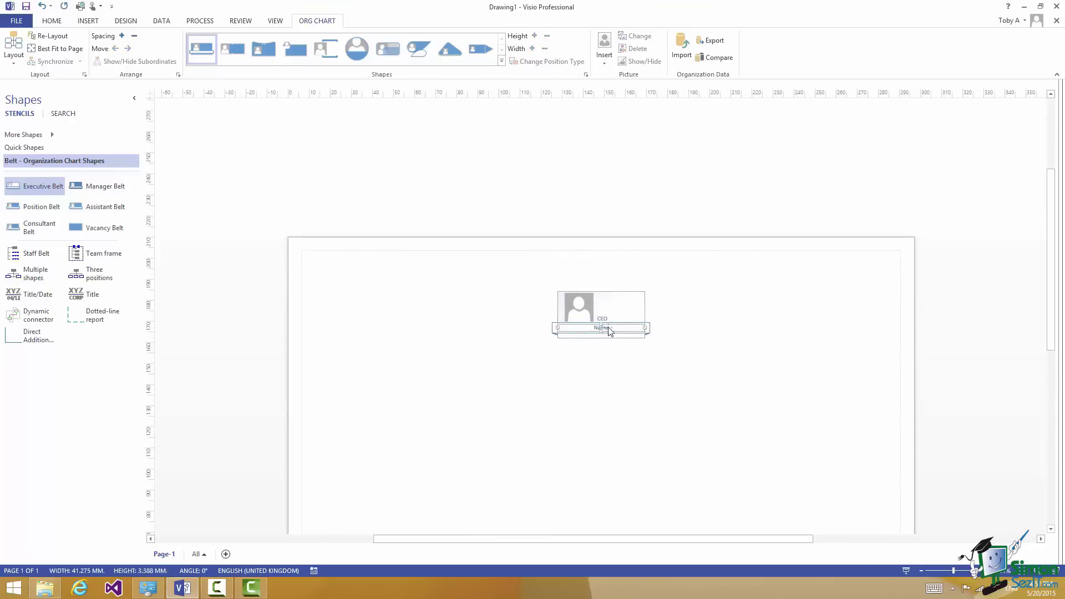
text(D)
text(avid)
click(575, 394)
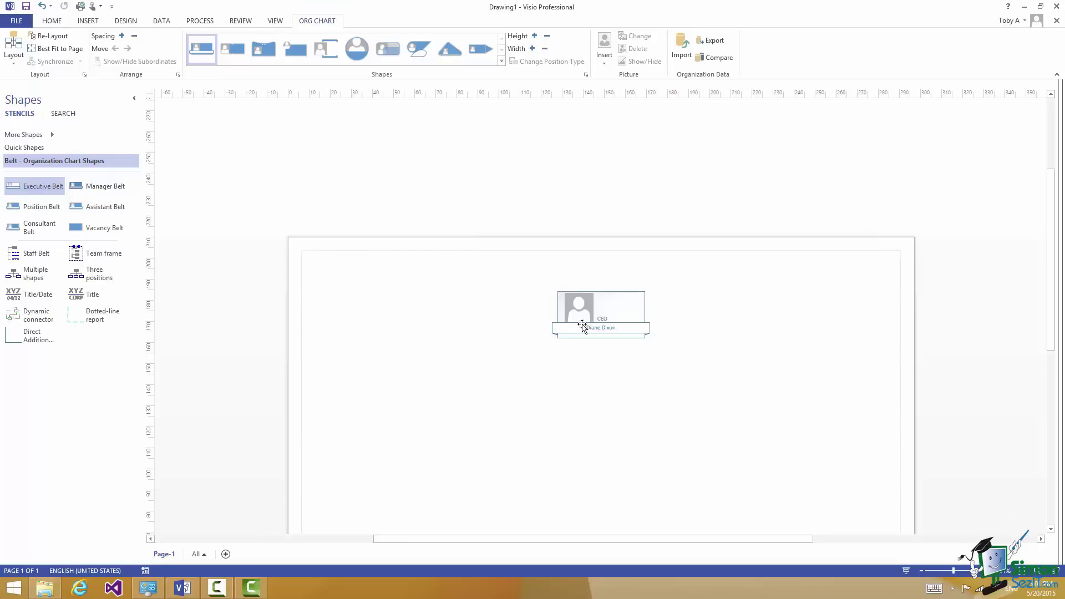
Attach a Manager Belt under the CEO titled Technical Director and enter the director's name
click(87, 186)
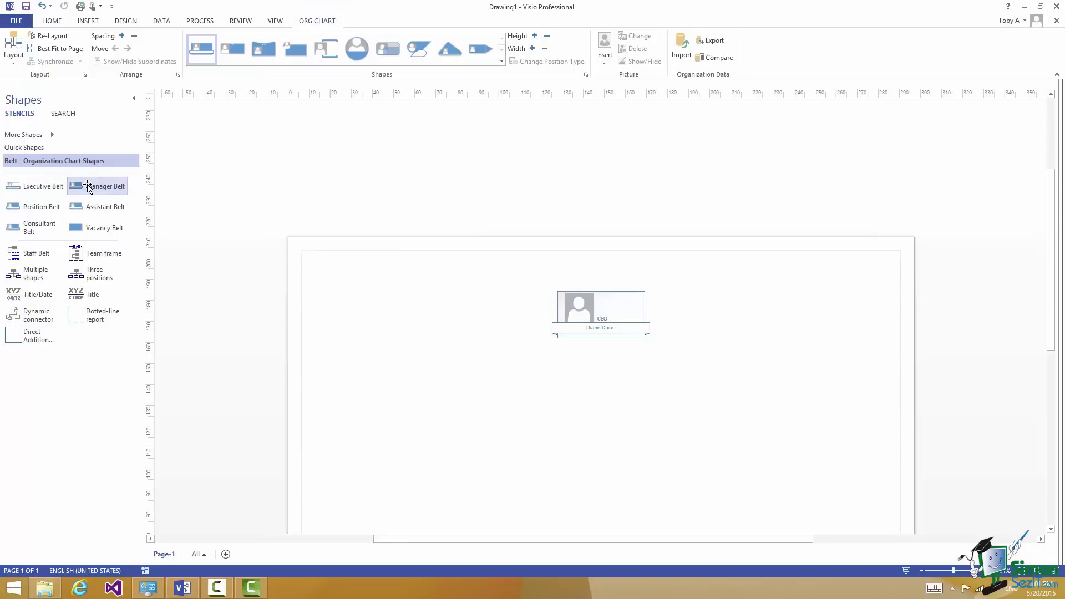
drag(88, 187, 604, 318)
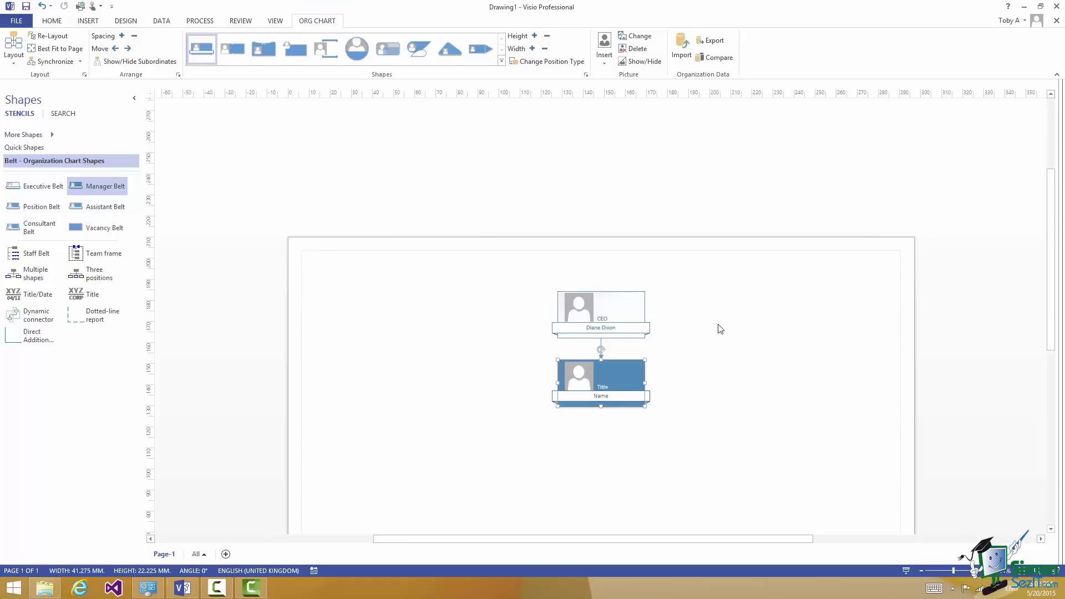
text(Technical Director)
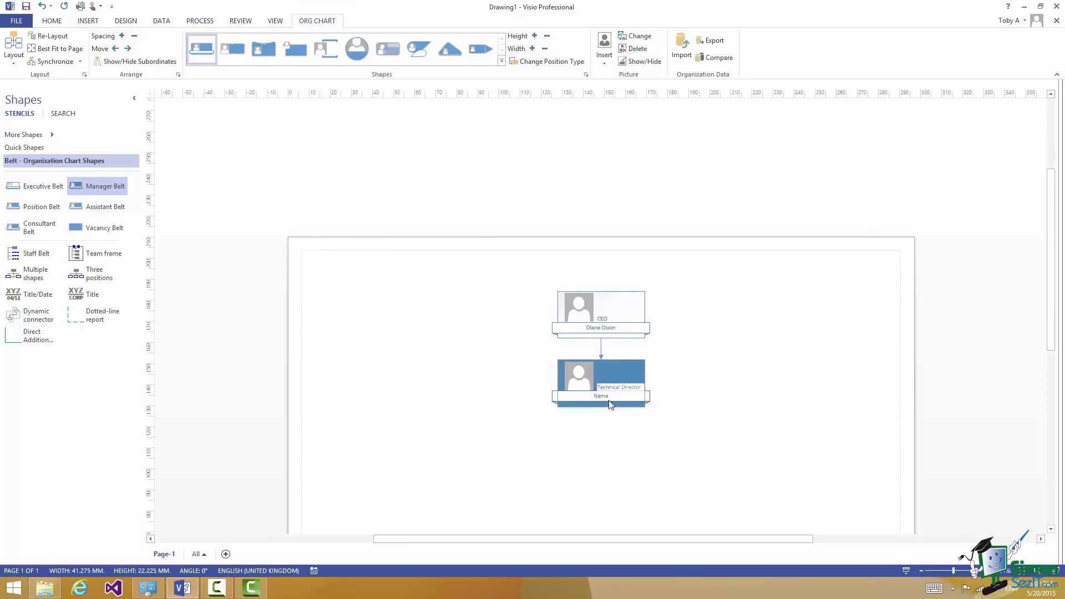
click(603, 397)
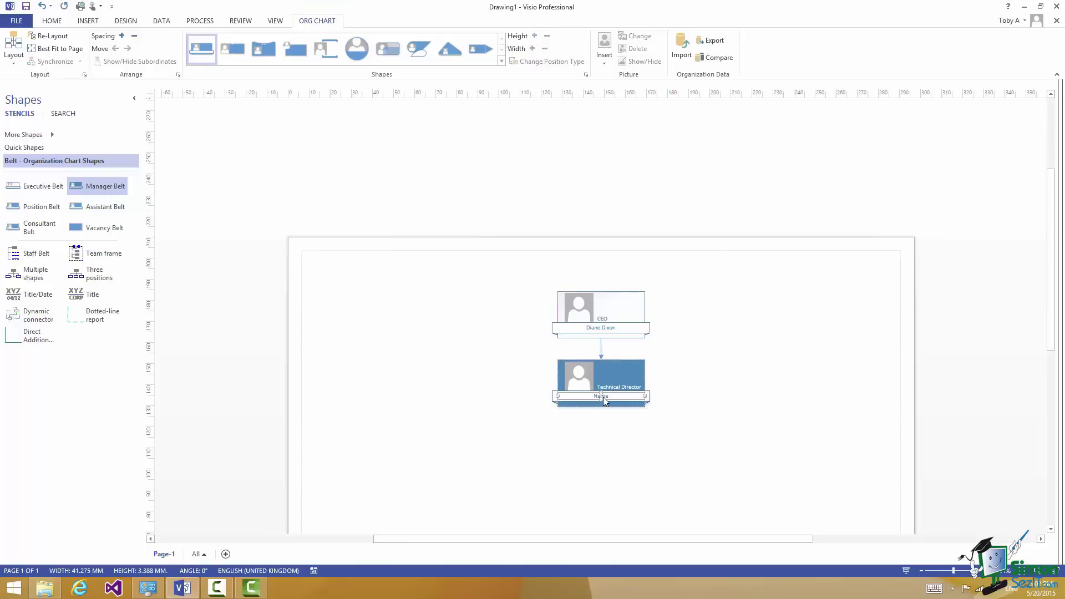
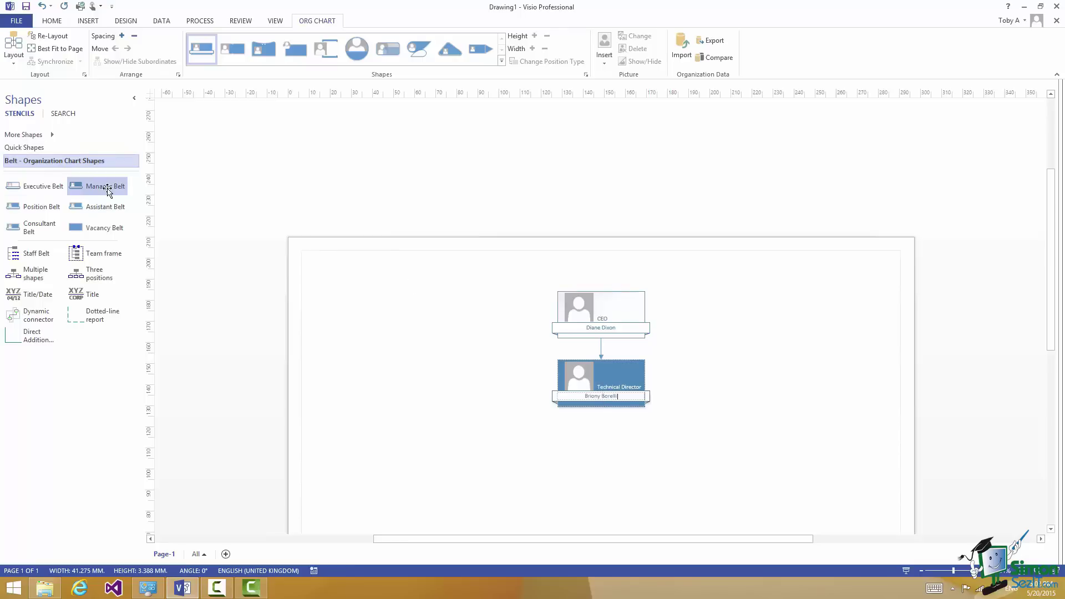
Add a named Development Director manager under the CEO, then a third manager box for Accounts Director
drag(100, 187, 601, 316)
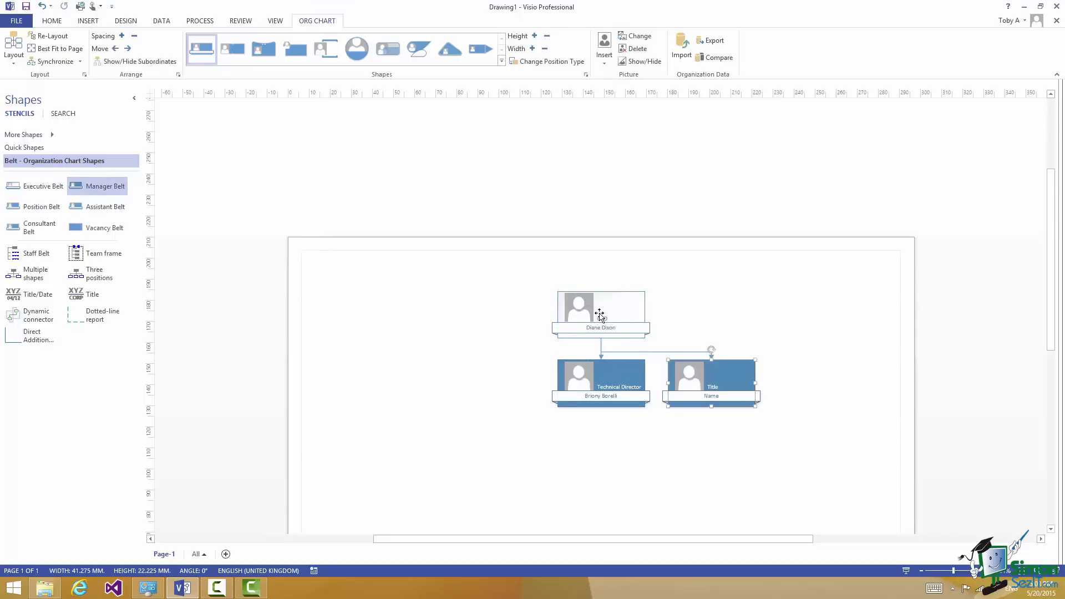
text(Development Director)
click(715, 396)
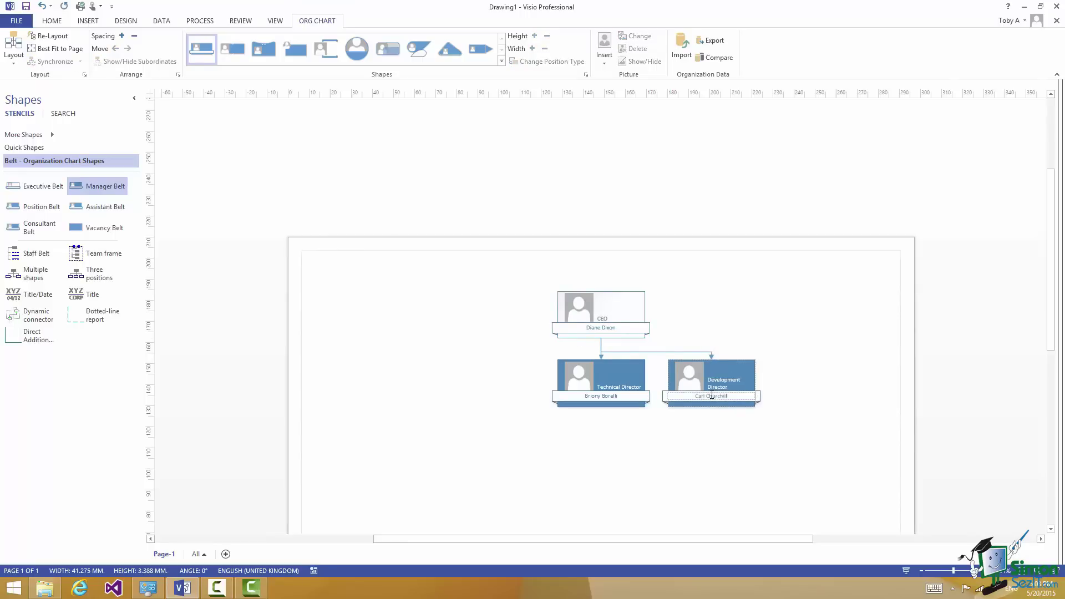
drag(76, 186, 600, 318)
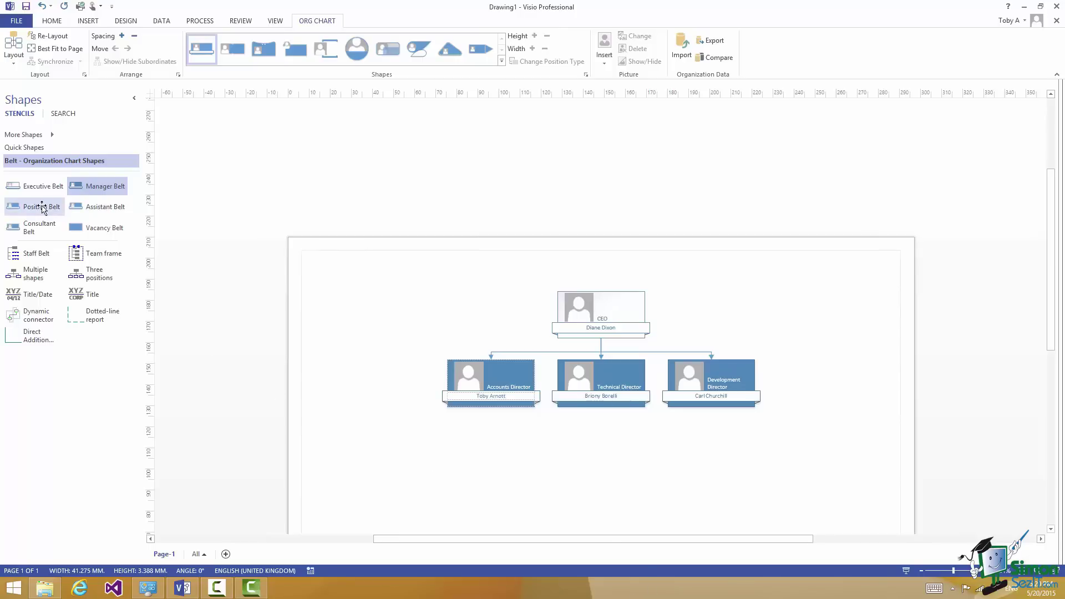
Add two Position Belt boxes under Technical Director and three under Development Director
drag(41, 208, 598, 387)
drag(597, 387, 597, 387)
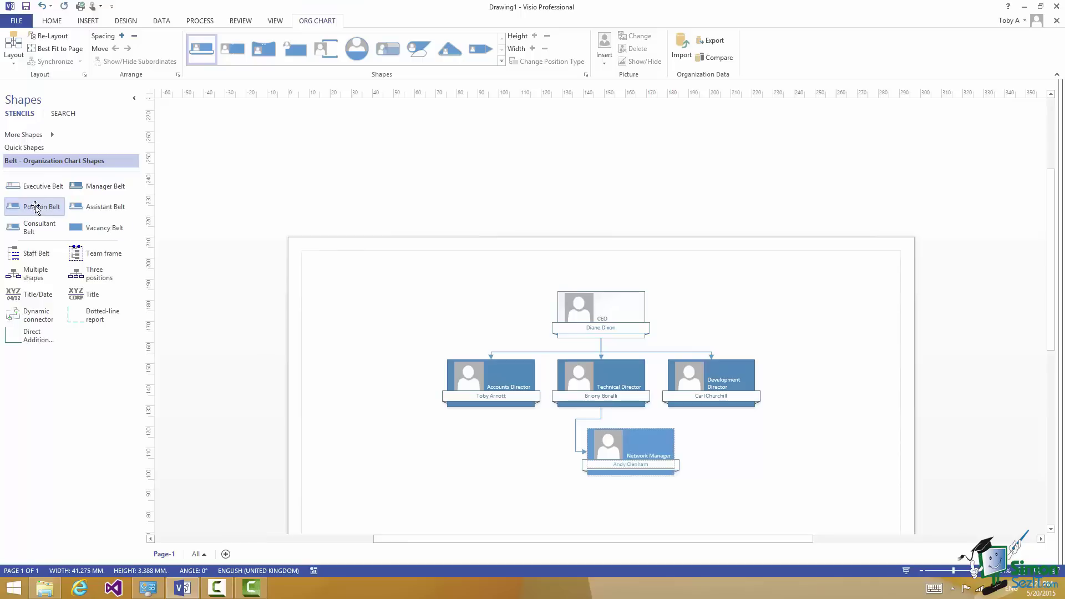
drag(35, 208, 600, 379)
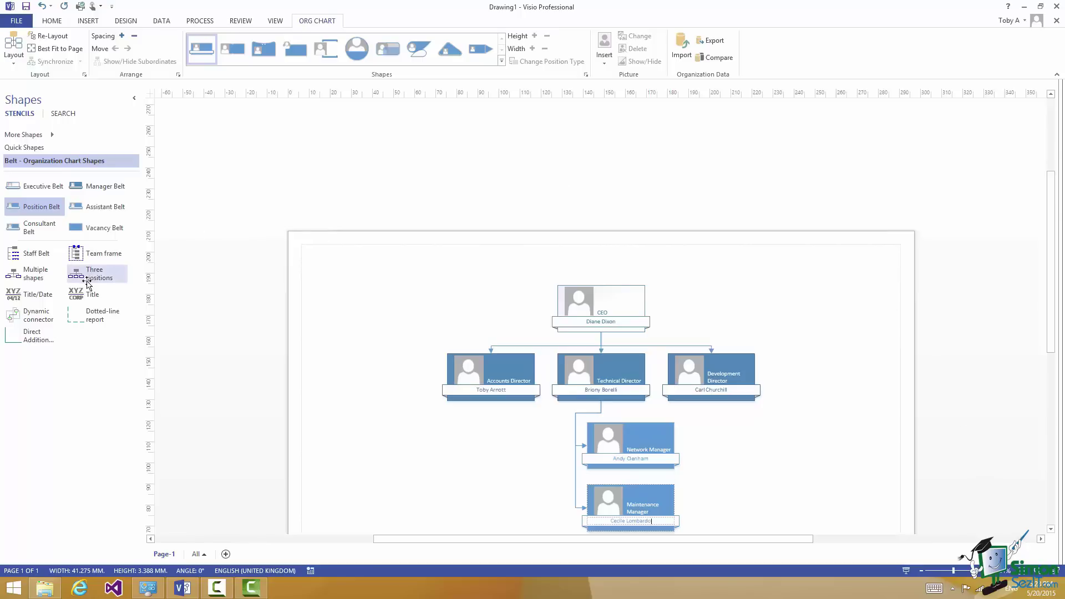
drag(87, 285, 714, 376)
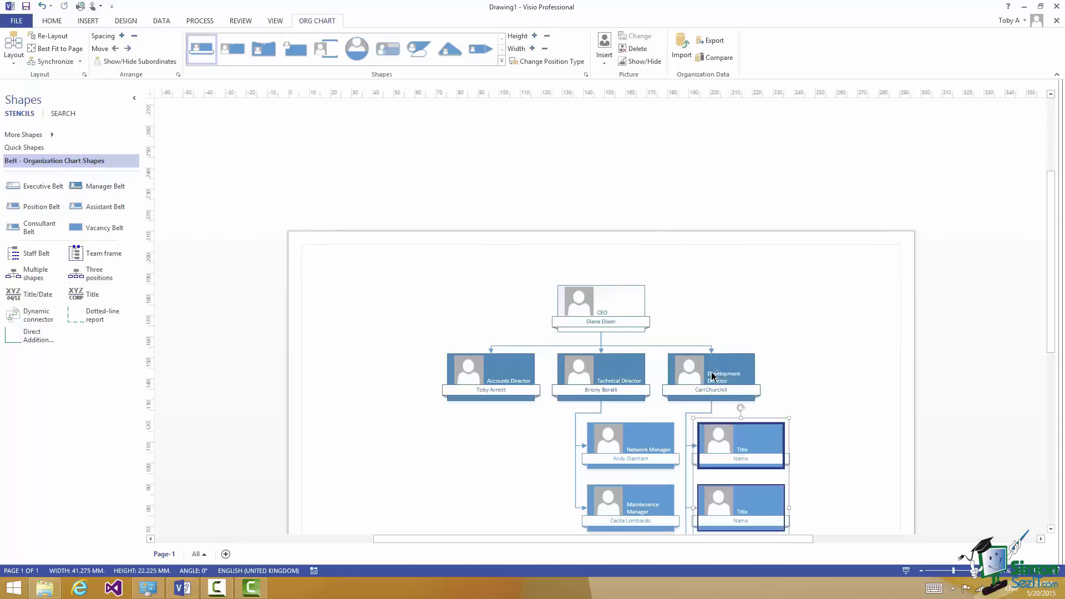
click(1051, 530)
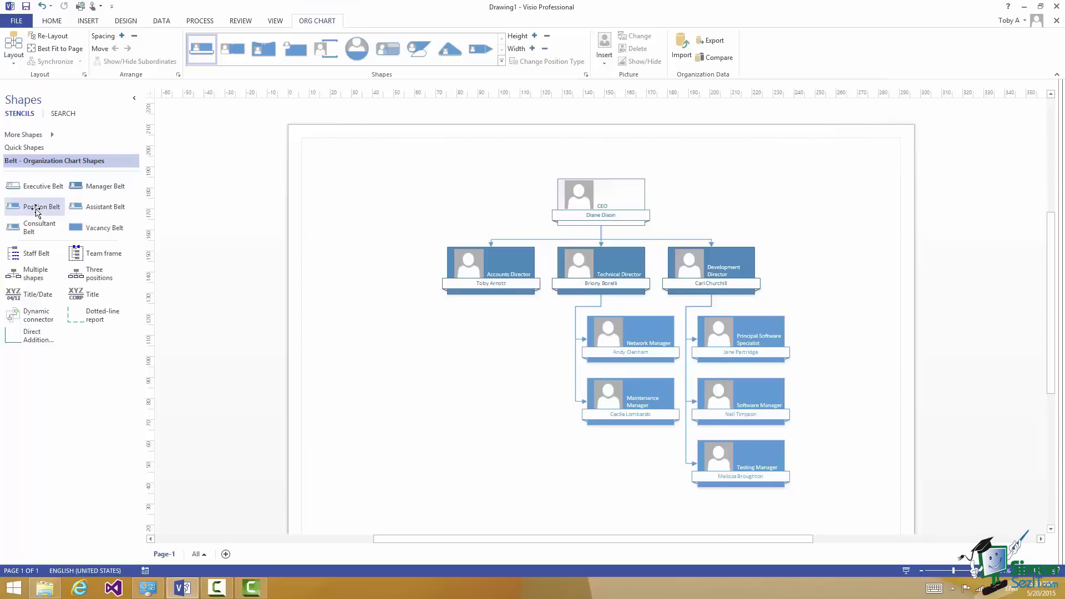
Add a Position Belt and a Vacancy Belt titled Senior Accountant under the Accounts Director
drag(37, 211, 489, 277)
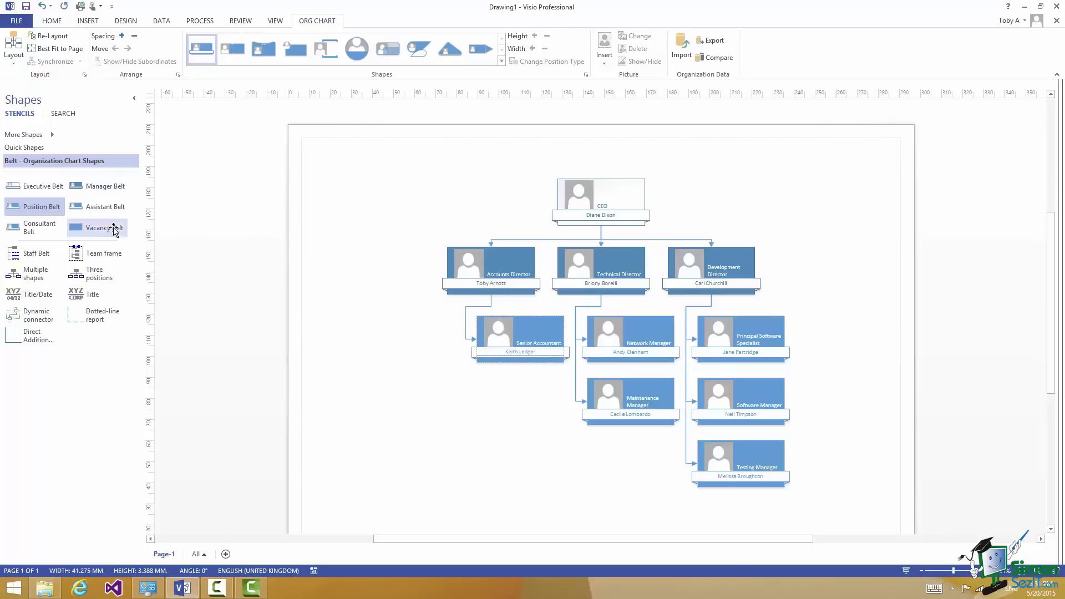
drag(106, 229, 496, 273)
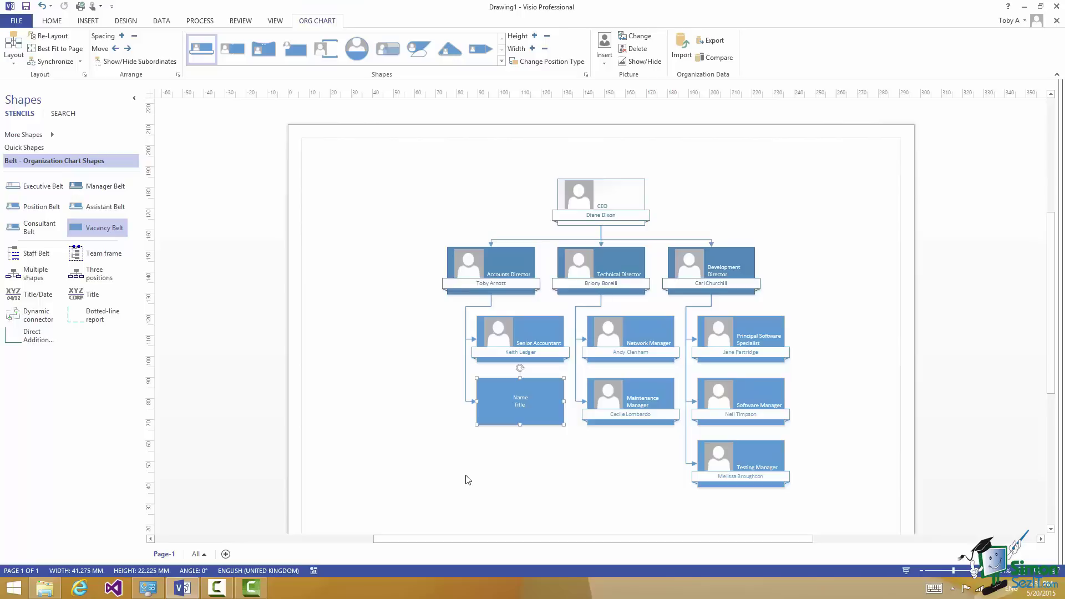
text(Sen)
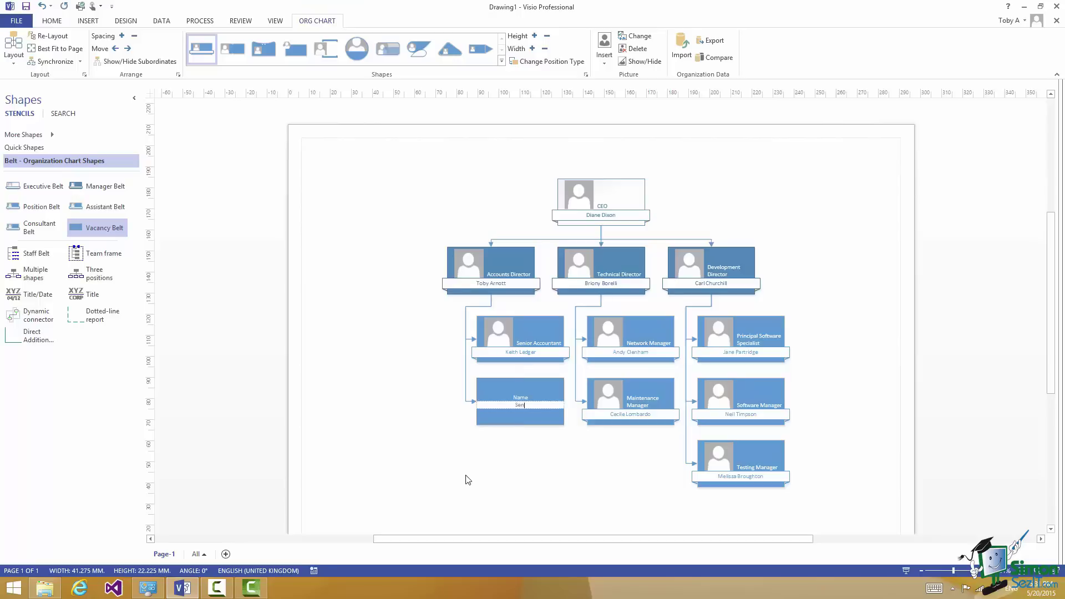
text(ior Accountant)
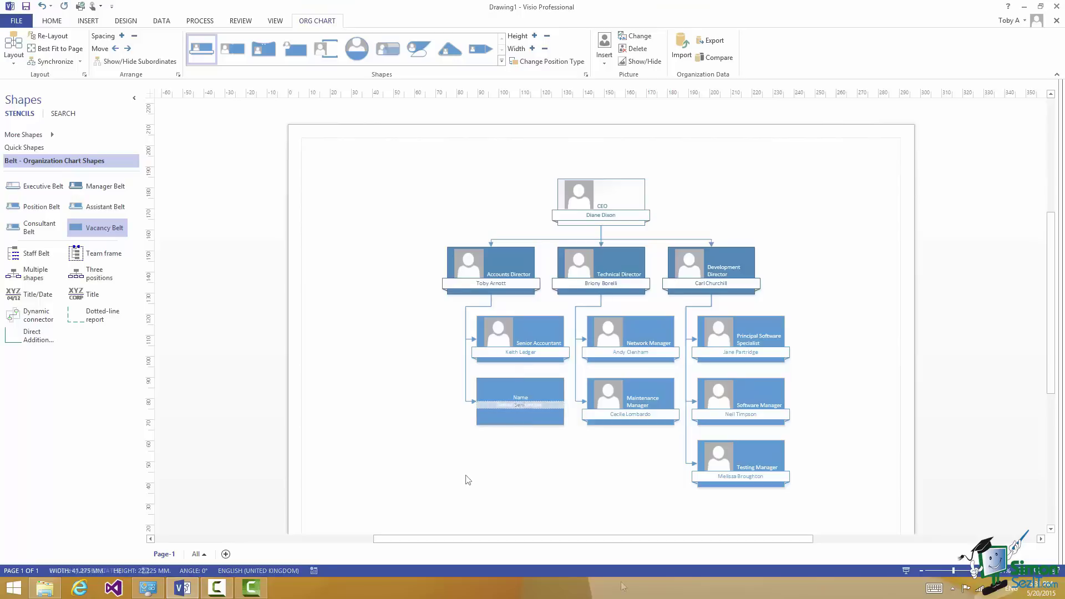
key(Escape)
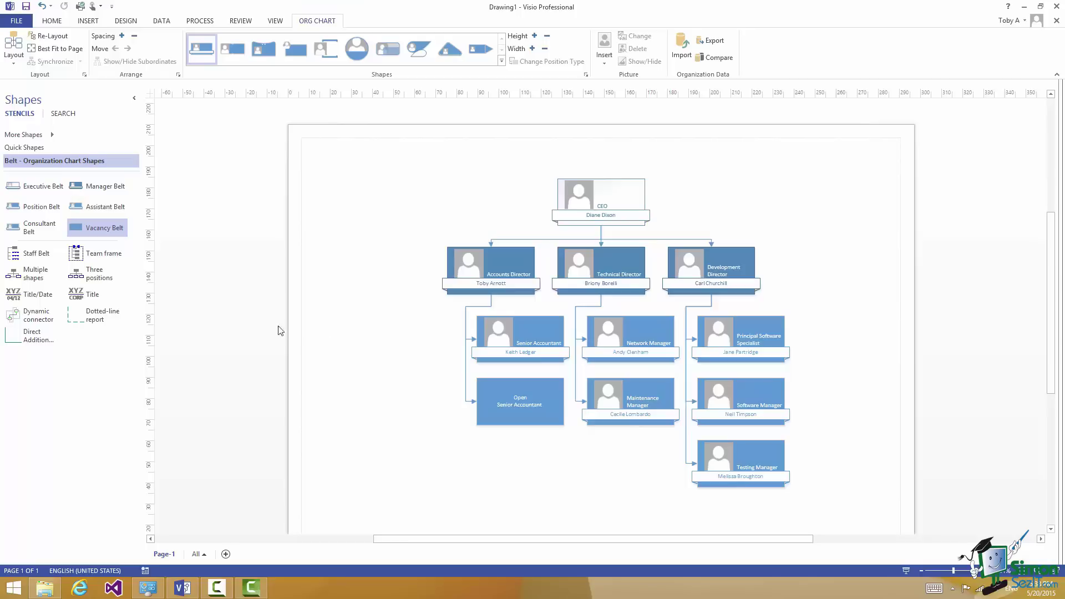
click(27, 275)
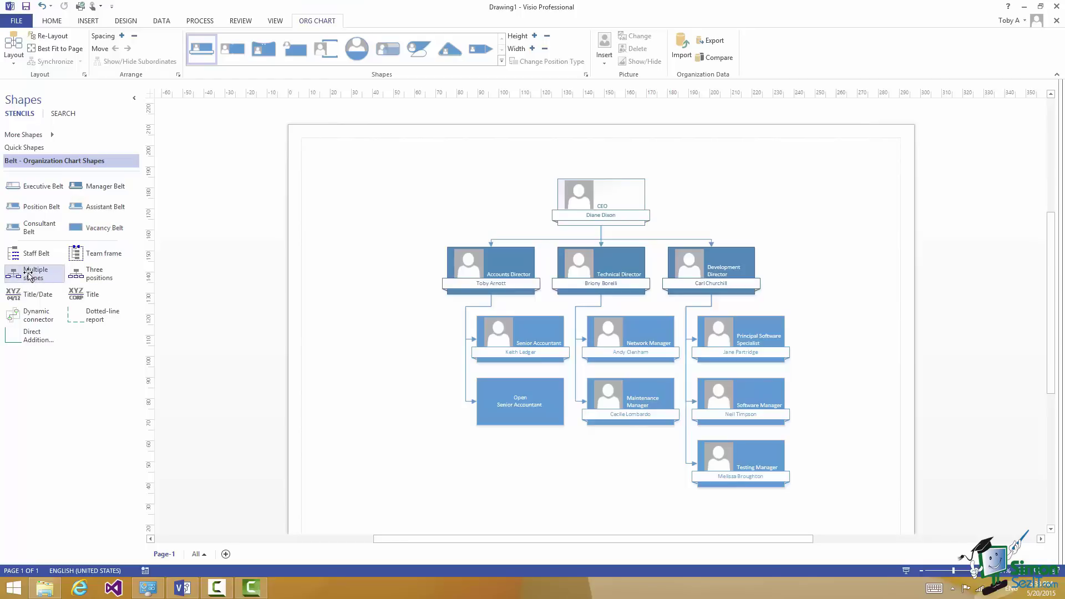
drag(28, 274, 620, 398)
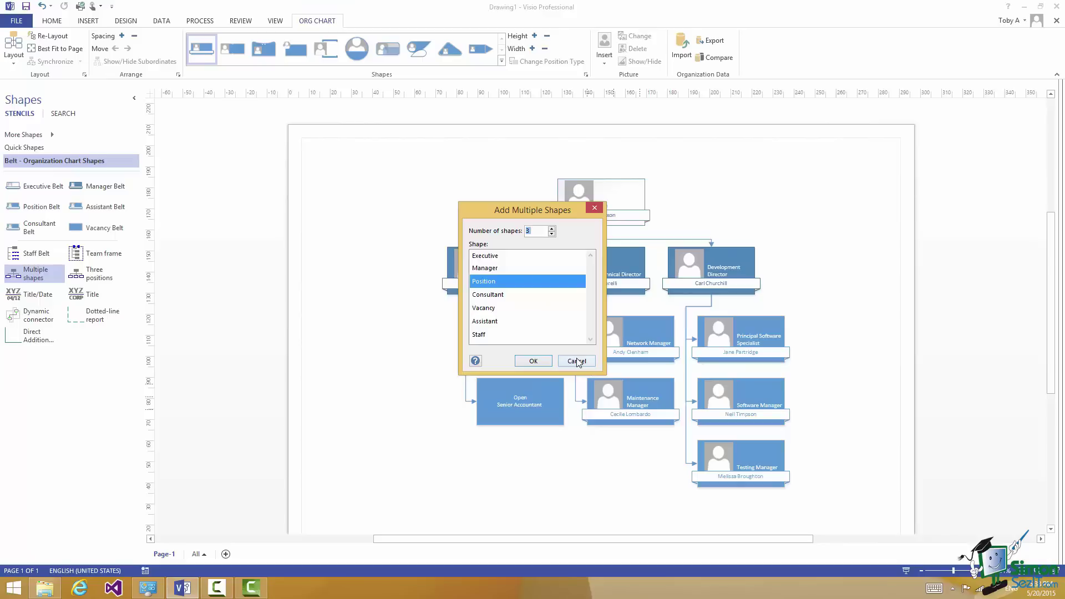
click(576, 361)
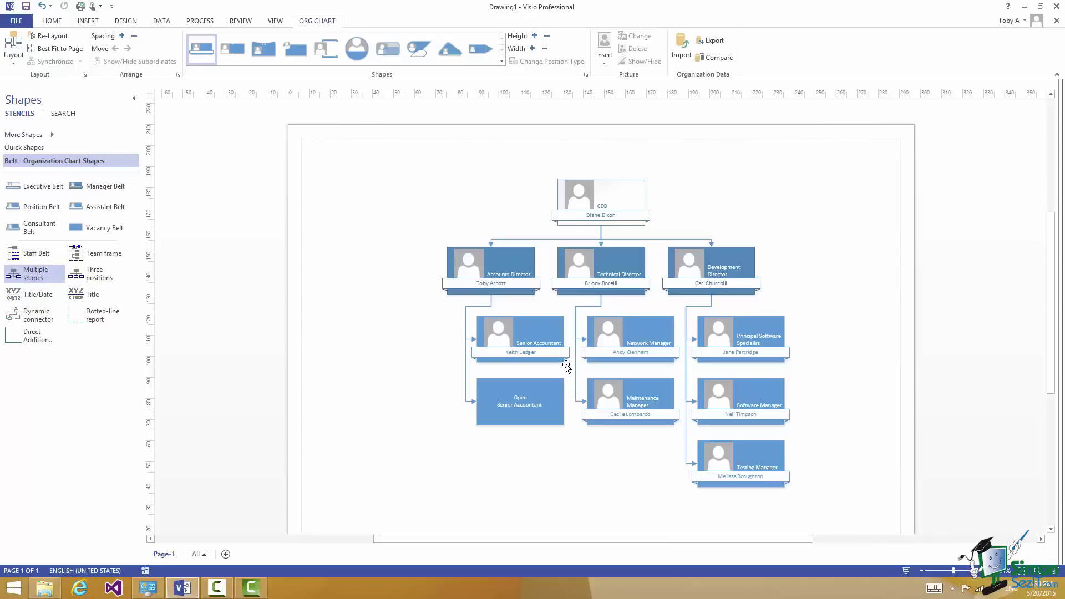
Attach an Assistant Belt titled PA to the CEO and enter the assistant's name
drag(101, 210, 605, 202)
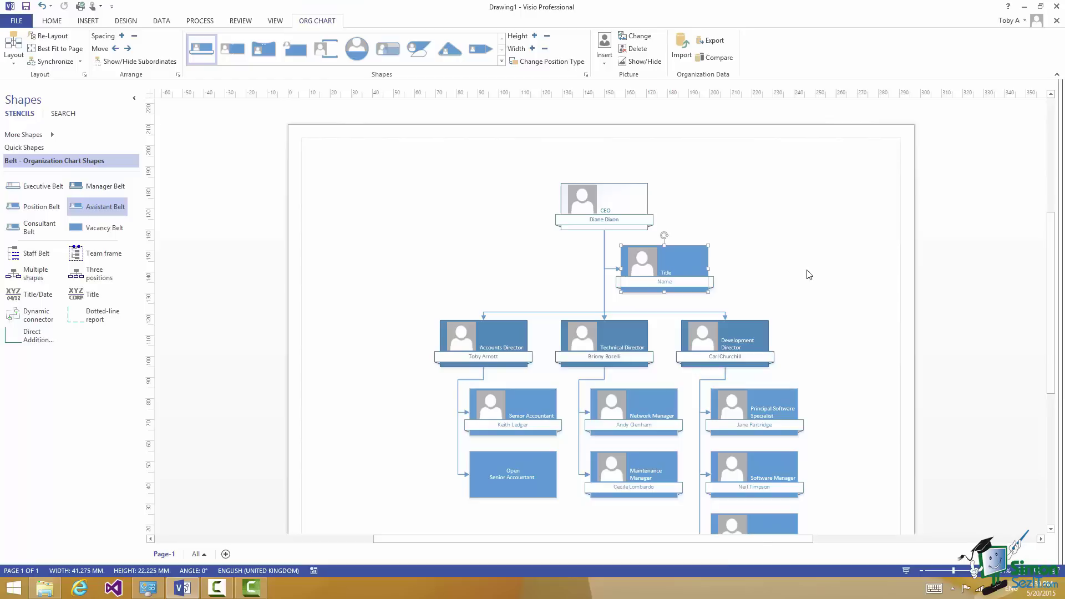
text(PA)
click(664, 282)
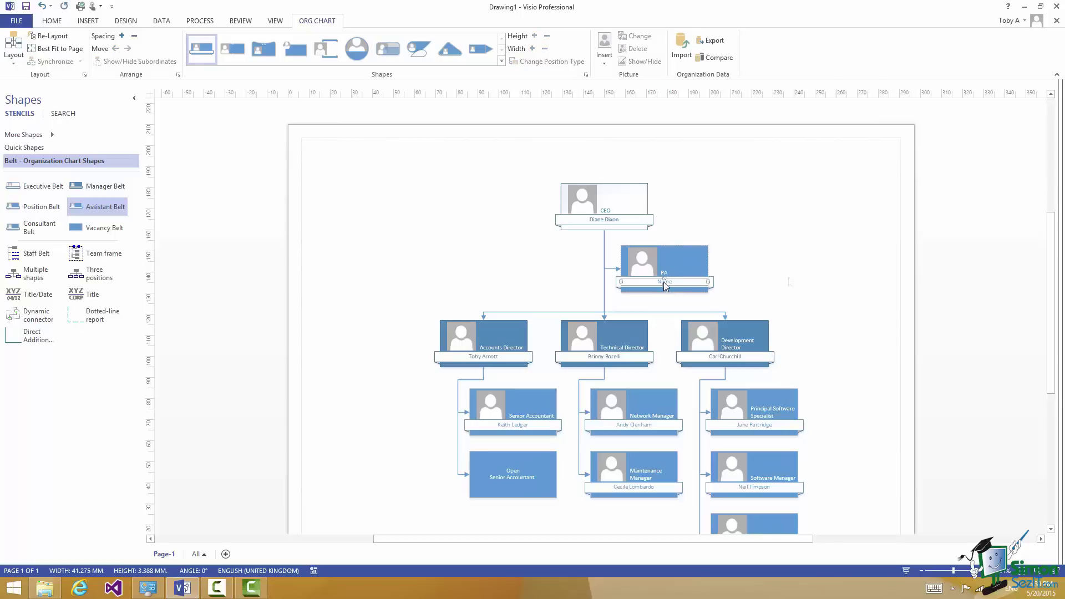
click(790, 282)
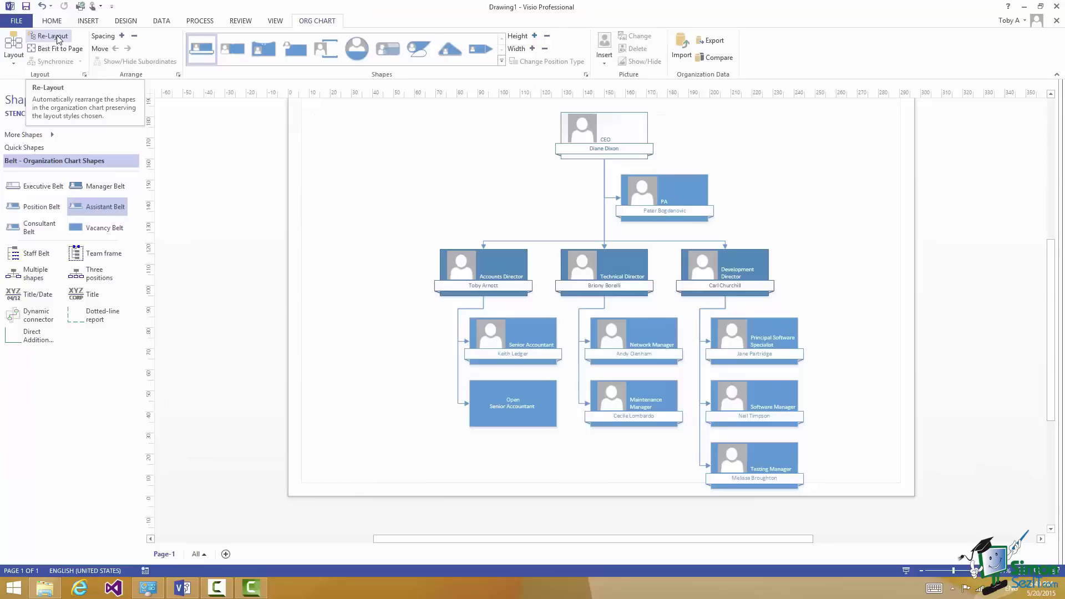
Browse the org chart Layout options without choosing one, then apply Best Fit to Page
click(58, 38)
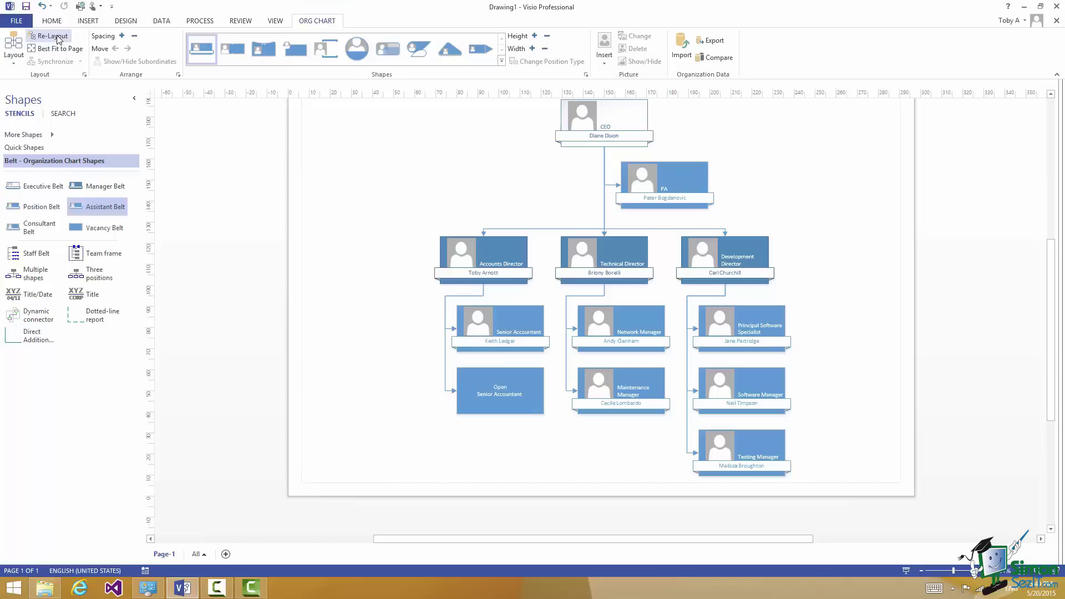
click(14, 63)
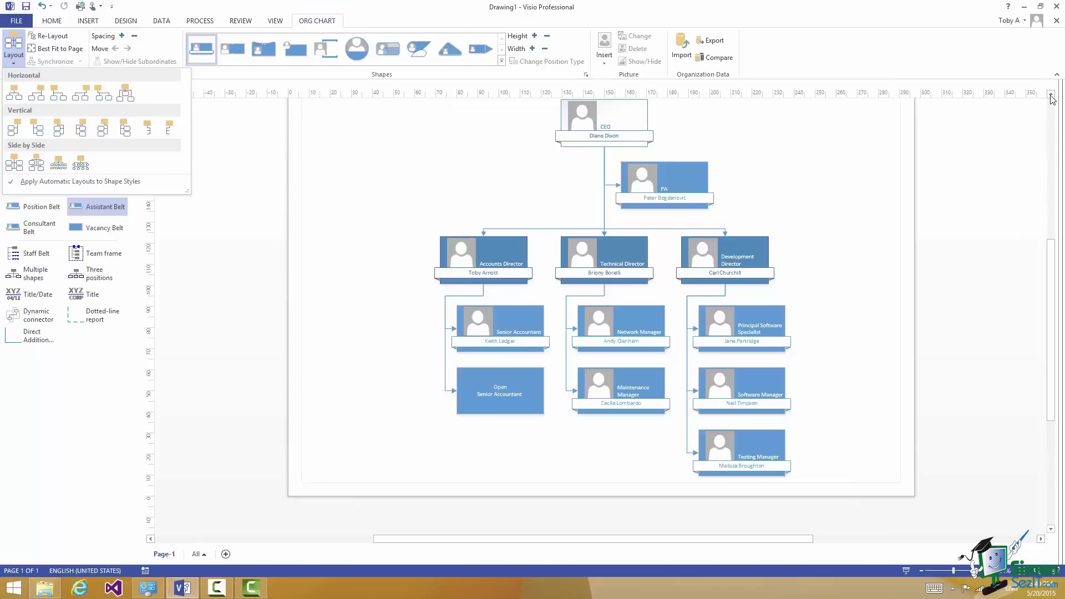
click(1051, 95)
click(1051, 95)
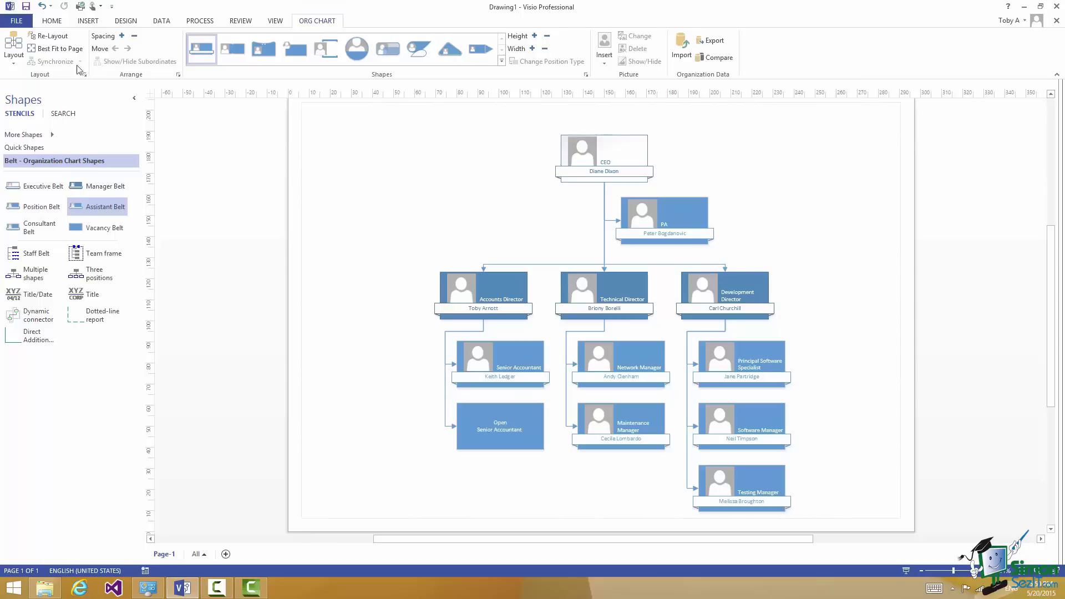
click(58, 51)
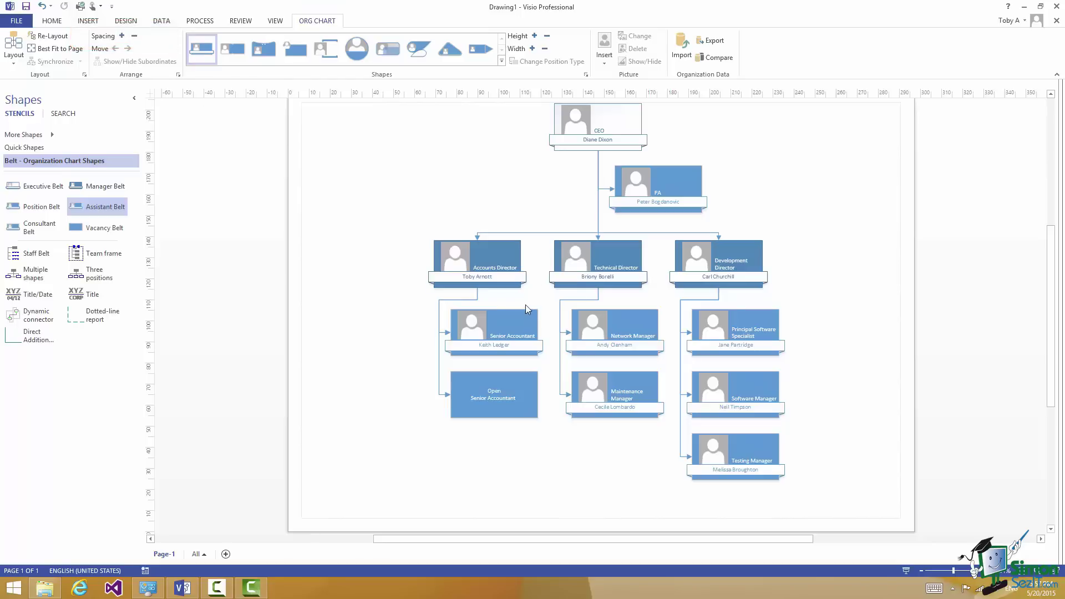
Raise and restore Spacing twice, then increase box Height once, keeping width unchanged
click(123, 36)
click(123, 37)
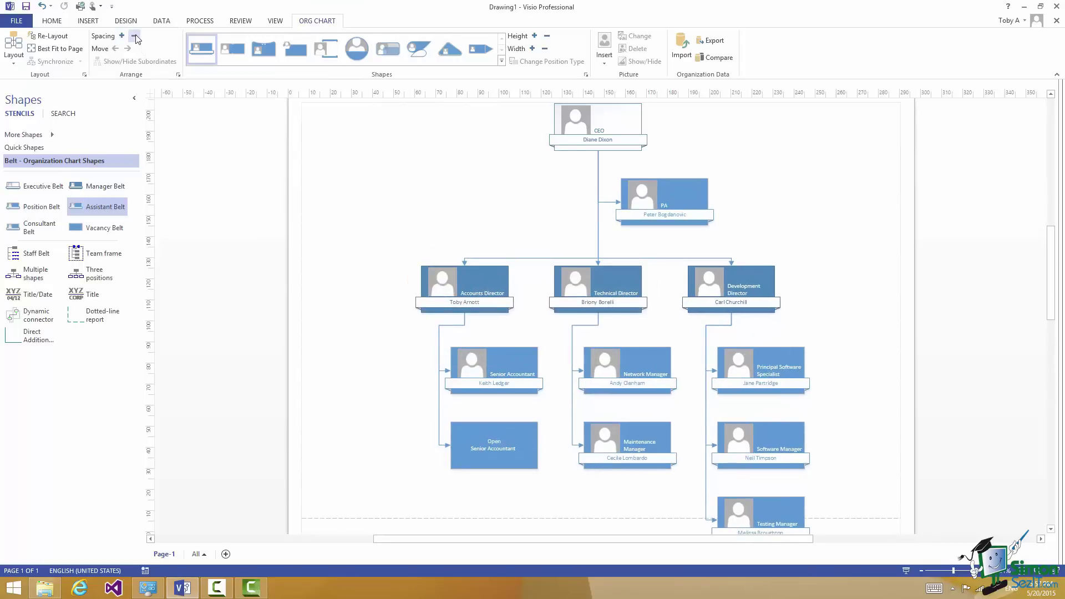
click(135, 36)
click(134, 36)
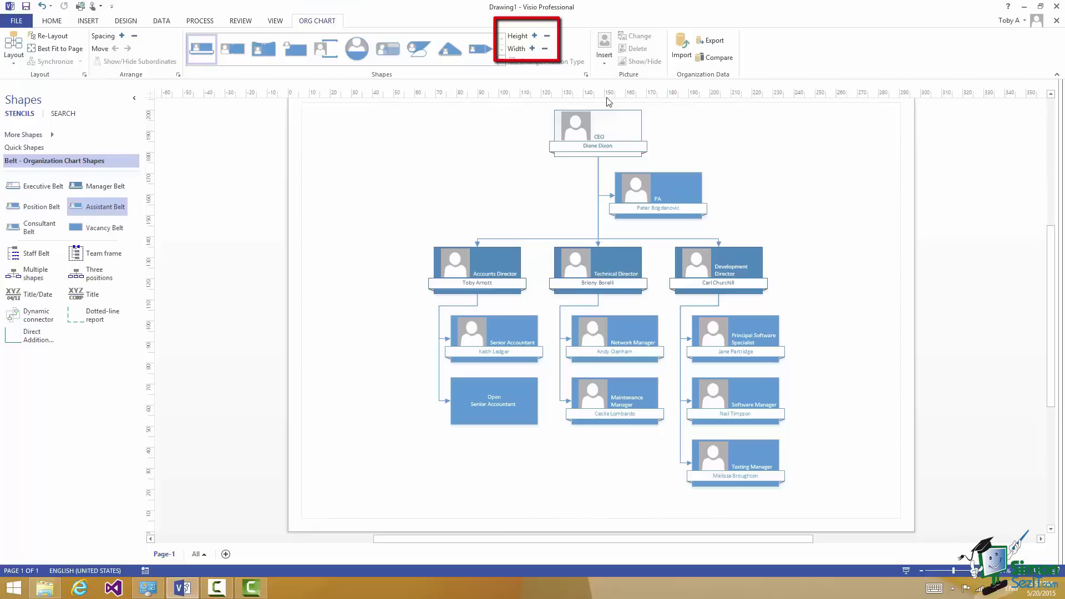
click(534, 36)
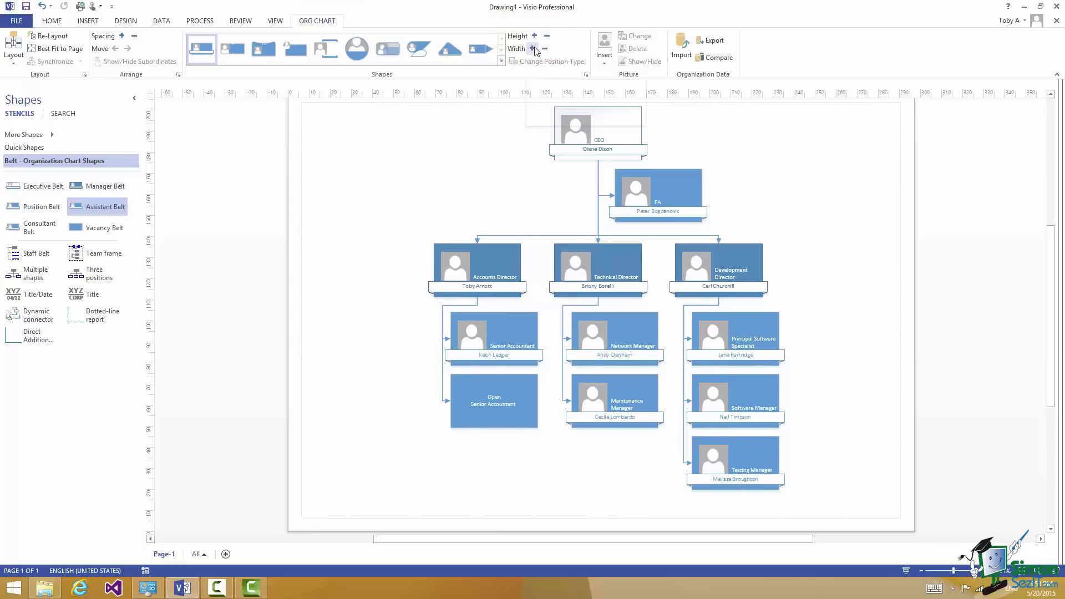
click(533, 49)
click(545, 50)
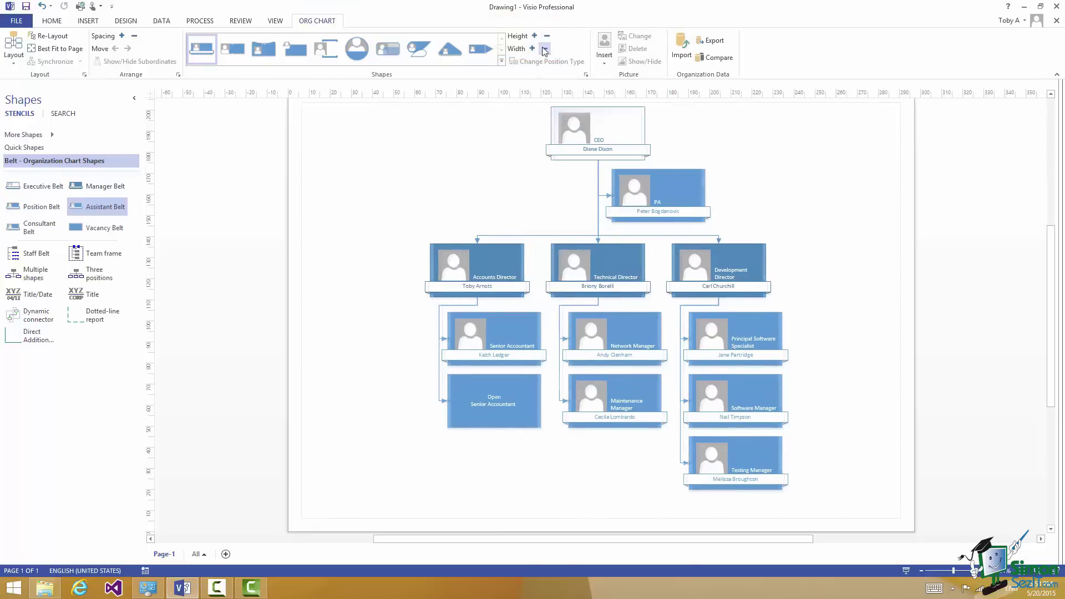